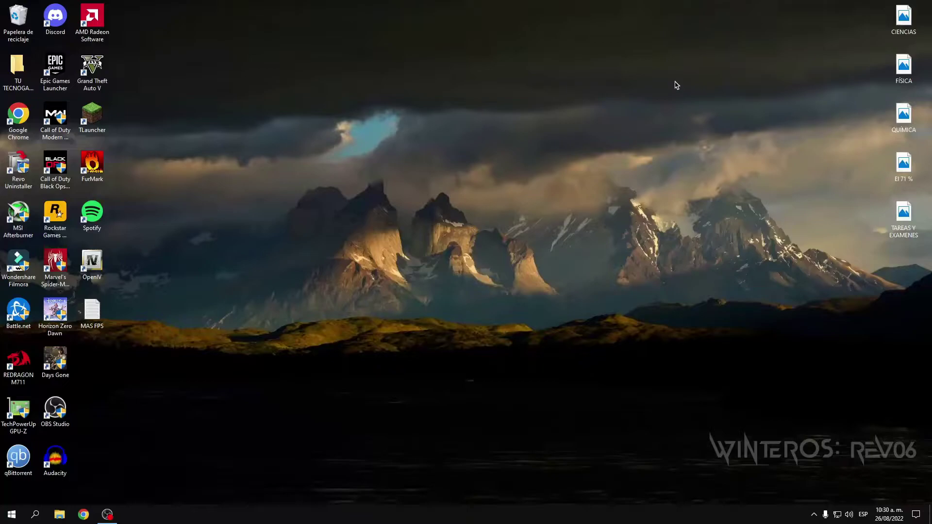
Open the MAS FPS text file from the desktop, copy its entire registry script, and minimize the file
double_click(93, 311)
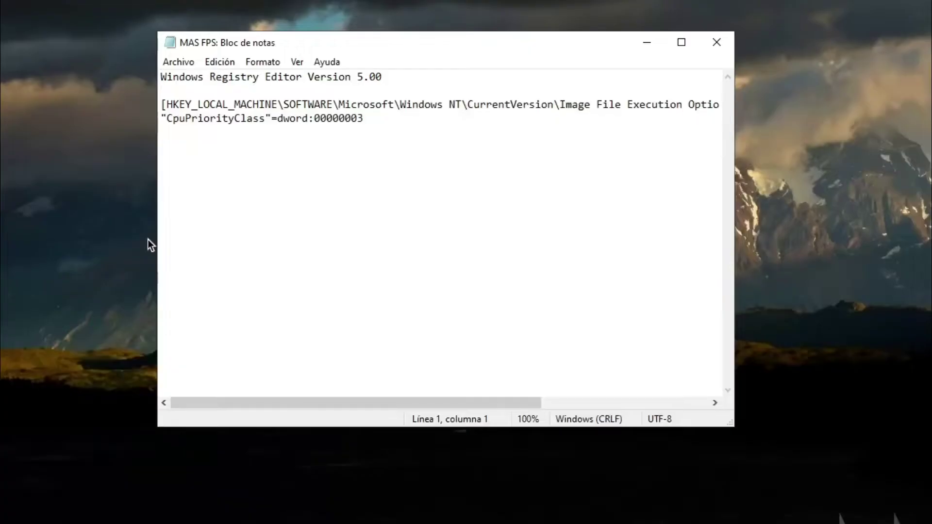
drag(161, 76, 363, 119)
right_click(343, 114)
click(400, 163)
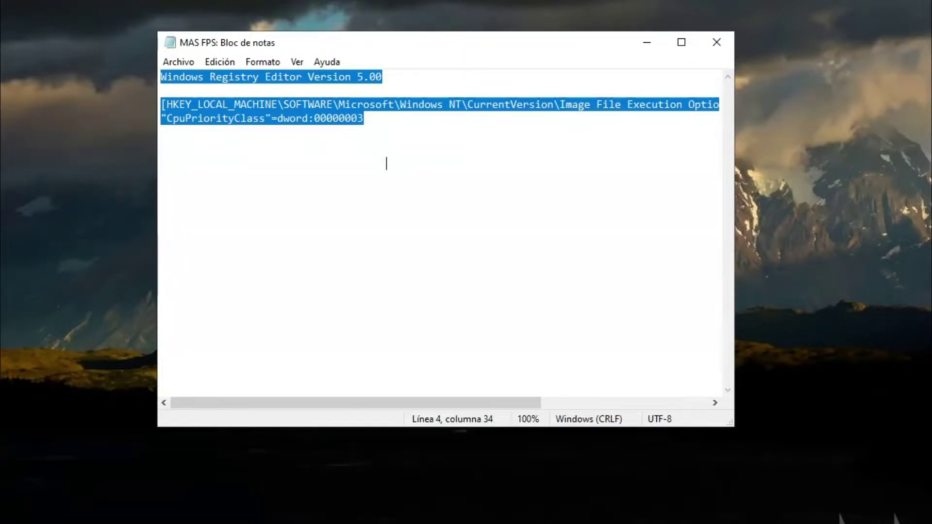
click(652, 49)
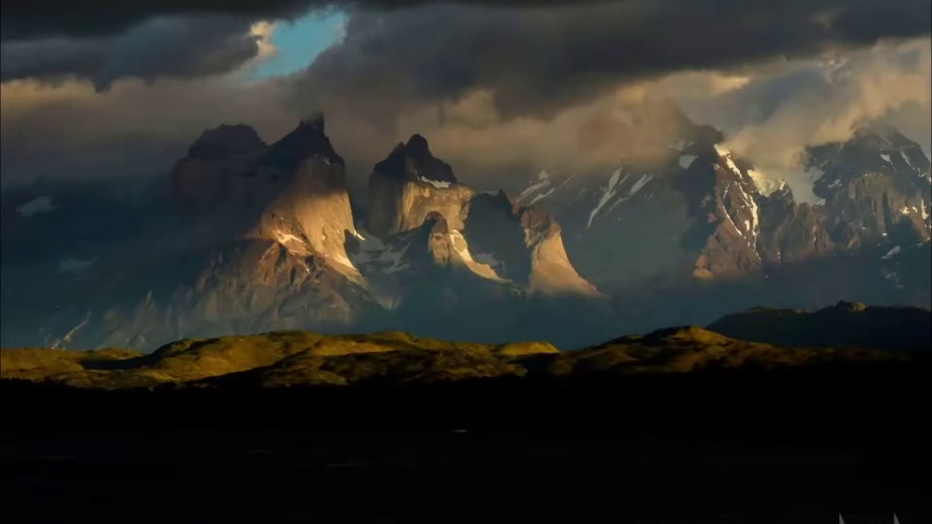
Open a new blank document in Bloc de notas and paste the copied registry script into it
key(super+s)
text(bloc)
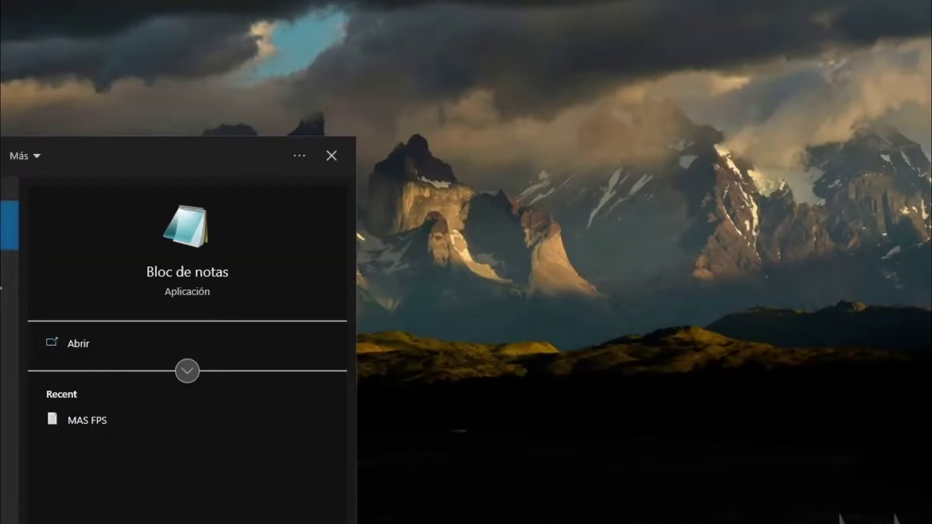
key(Return)
key(ctrl+v)
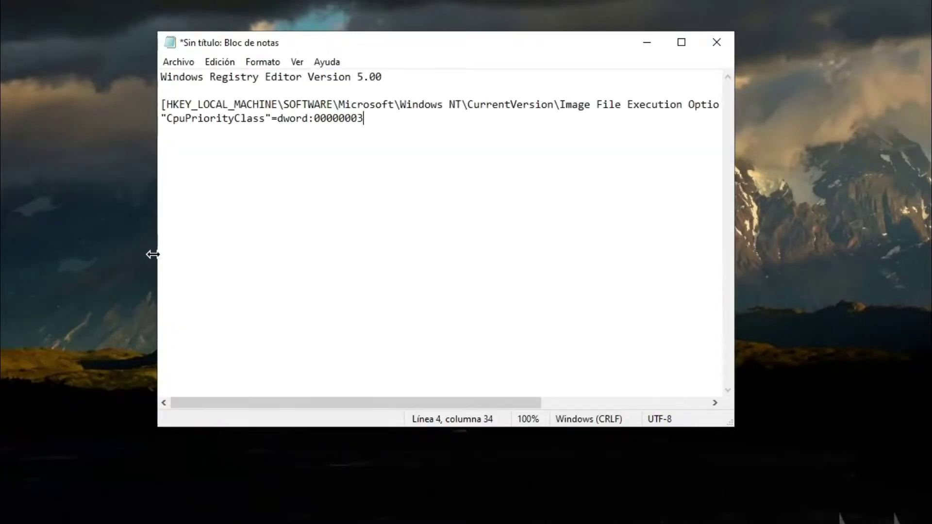
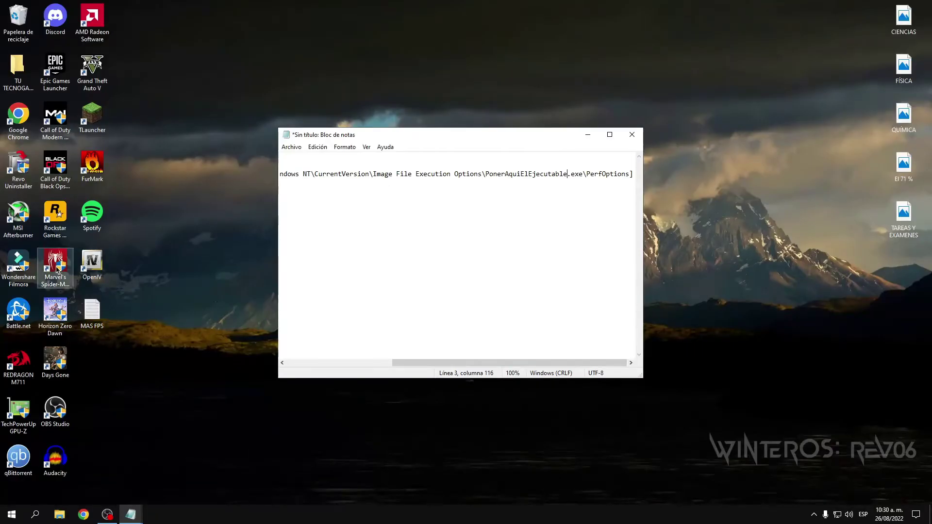
Open the file location of the Marvel's Spider-Man desktop shortcut and open the Spider-Man application's name for editing
right_click(58, 270)
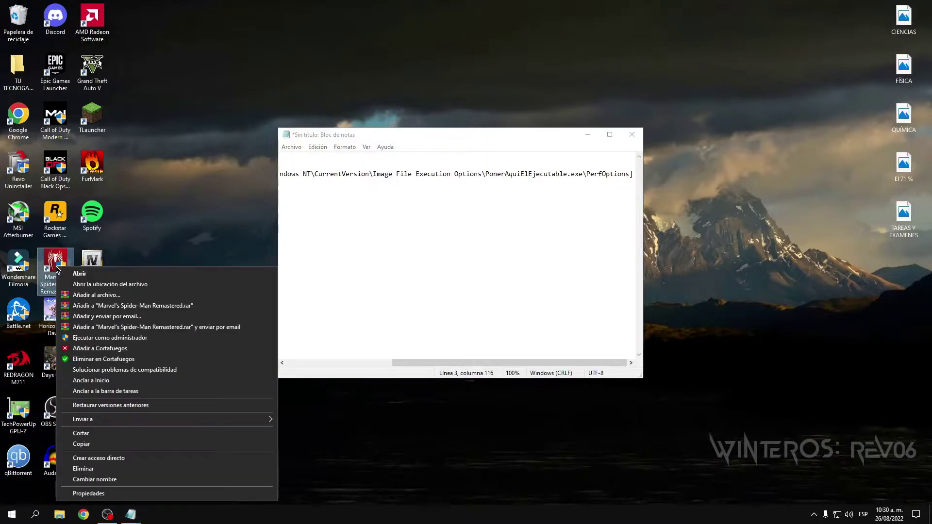
click(82, 283)
scroll(435, 250, down, 2)
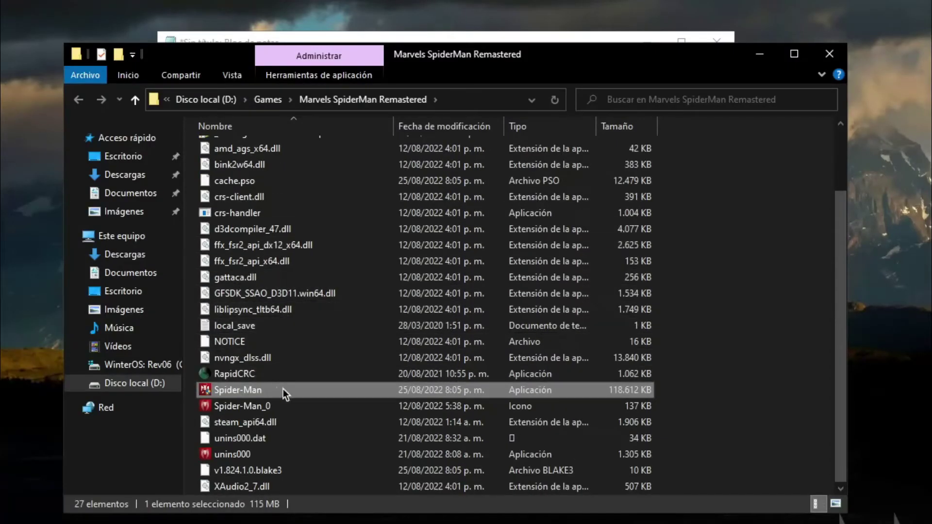
mouse_move(275, 390)
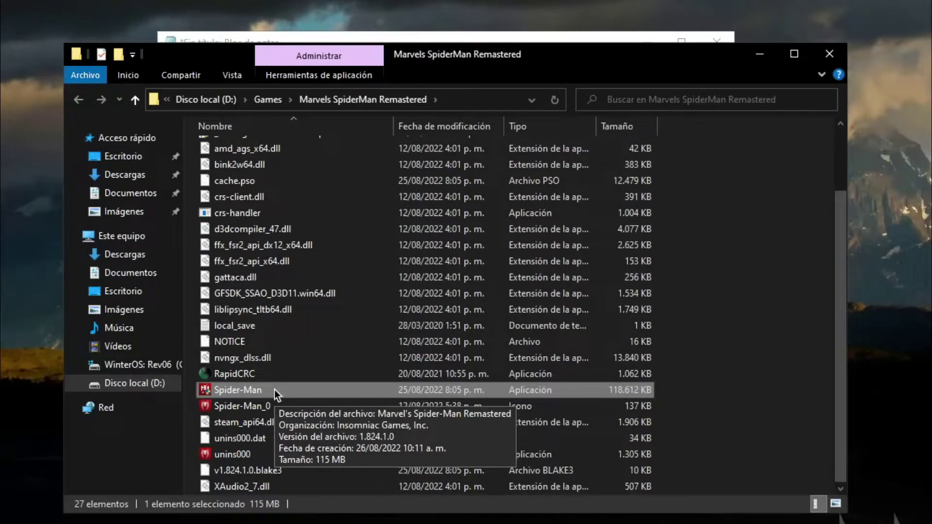
right_click(267, 392)
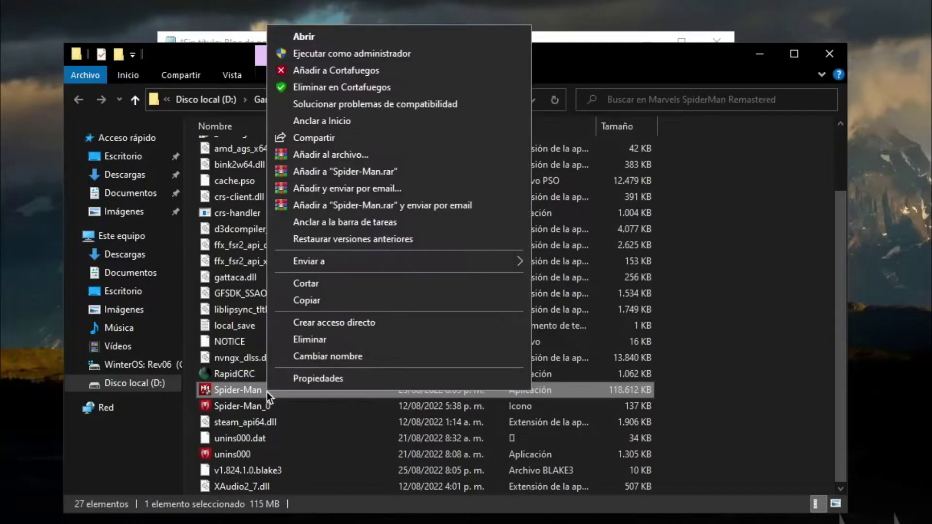
click(342, 358)
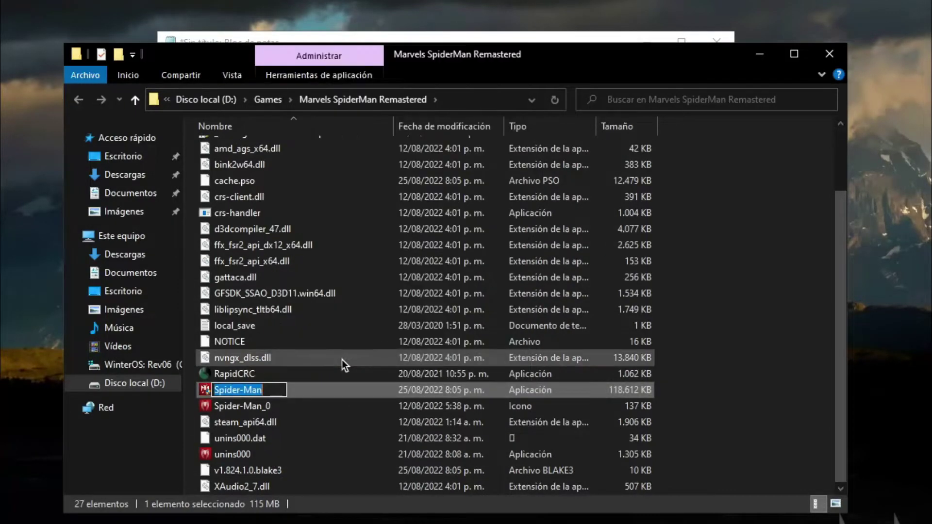
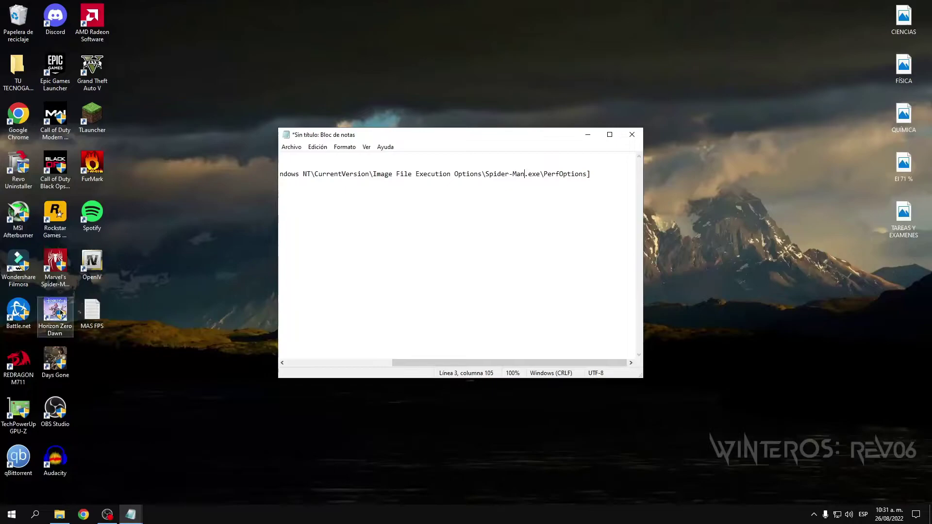
Open the file location of the Horizon Zero Dawn shortcut, copy the HorizonZeroDawn application's name, and minimize the folder
right_click(59, 311)
click(174, 91)
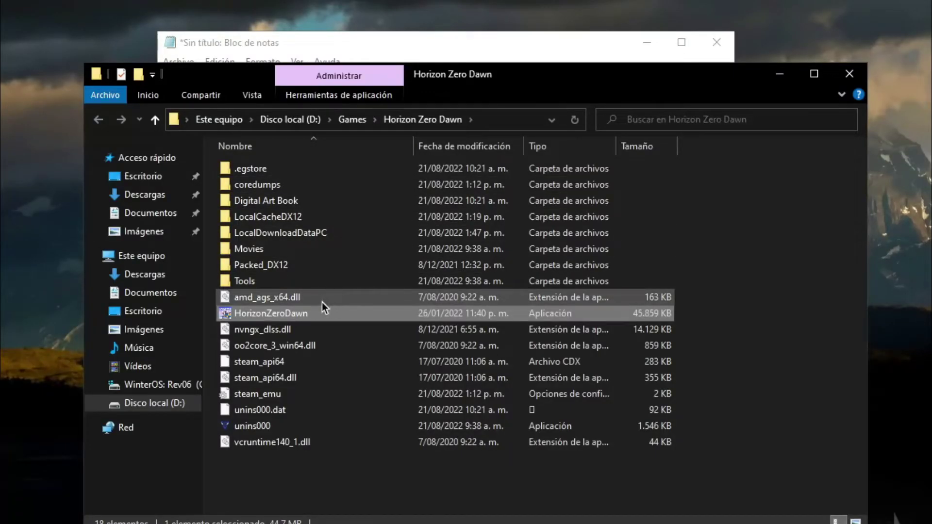
right_click(301, 313)
click(346, 277)
key(ctrl+c)
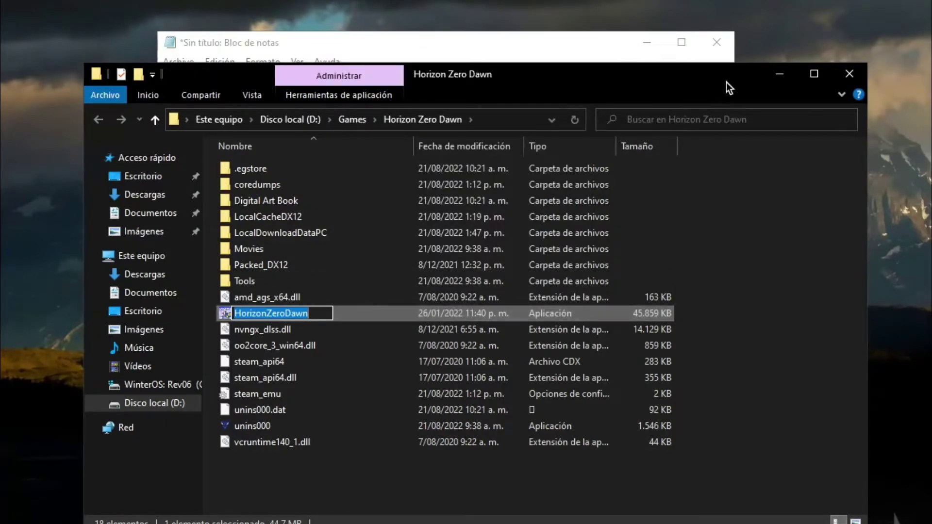
click(780, 73)
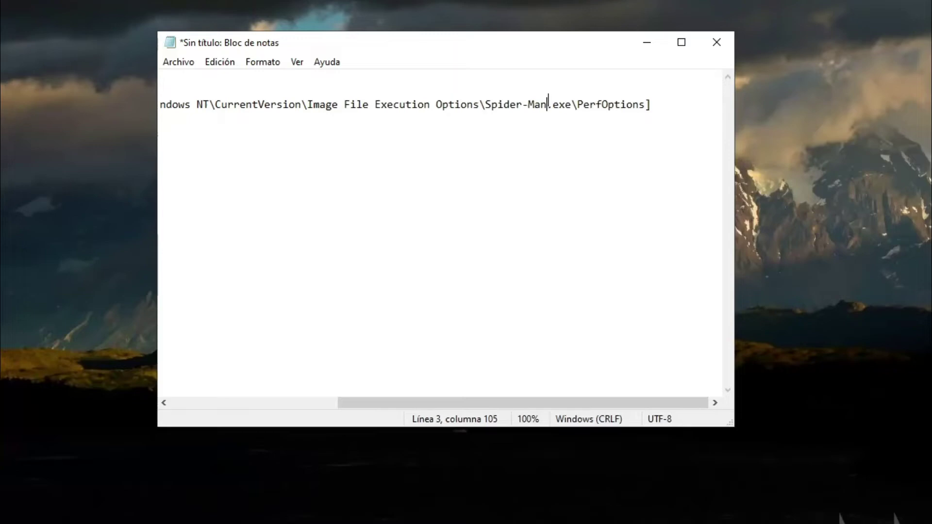
Replace Spider-Man before .exe in the script's registry path with HorizonZeroDawn
key(BackSpace)
key(BackSpace)
key(BackSpace)
key(BackSpace)
key(BackSpace)
key(BackSpace)
key(BackSpace)
key(BackSpace)
key(BackSpace)
key(BackSpace)
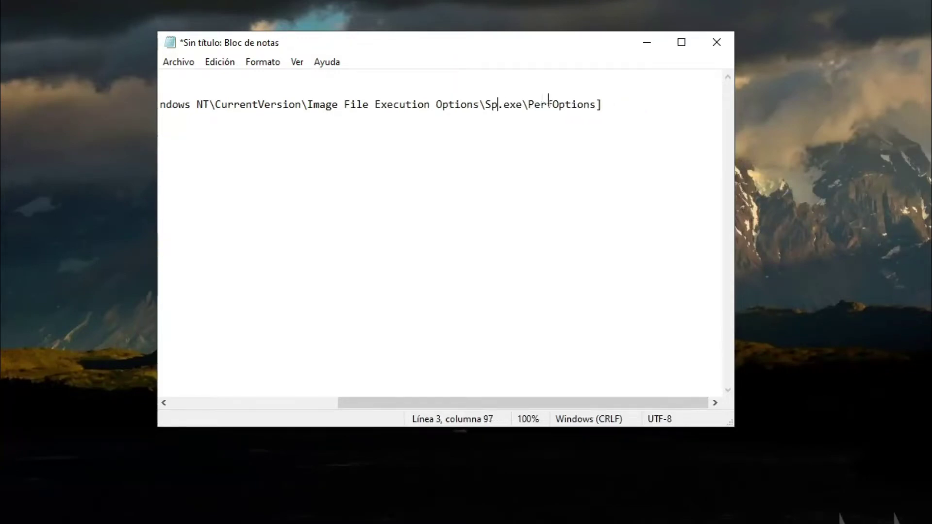
key(ctrl+v)
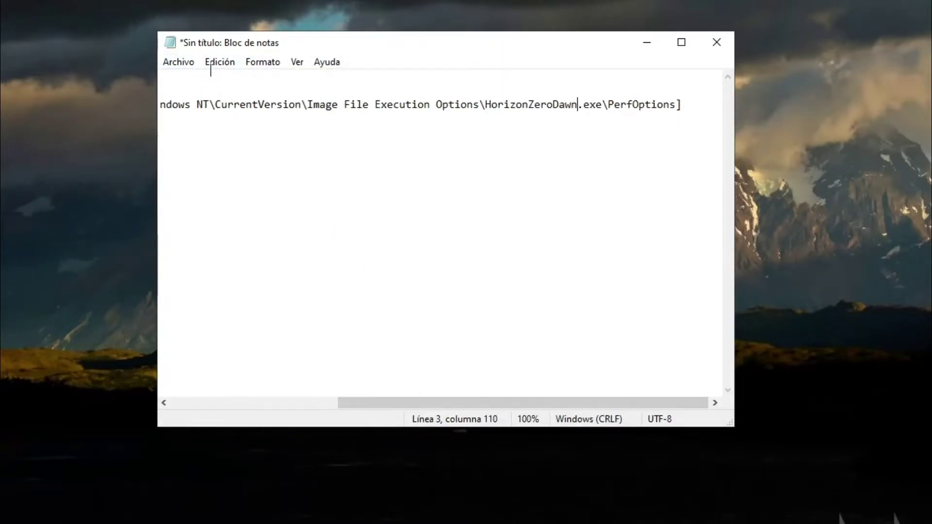
Save the script to the Escritorio folder as FPS.REG and close the document
click(178, 62)
click(217, 146)
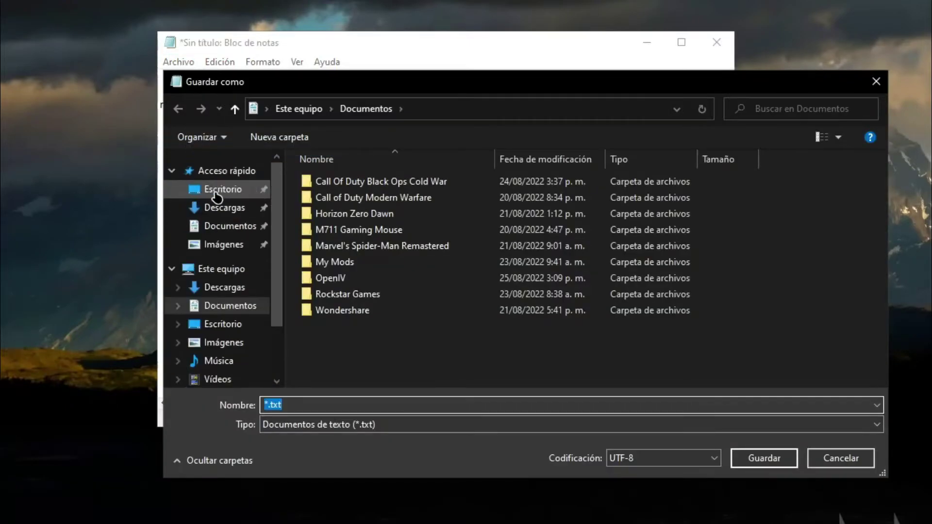
click(222, 189)
click(294, 405)
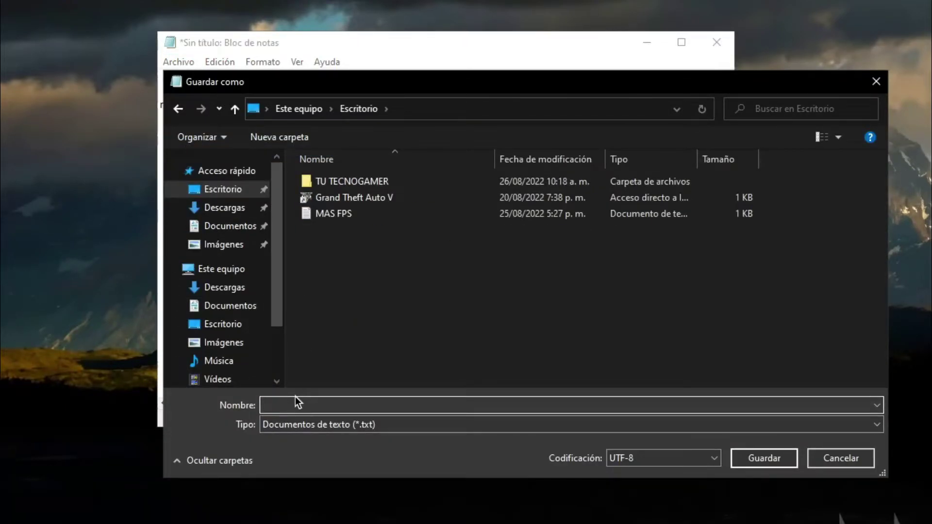
text(FPS.REG)
click(762, 457)
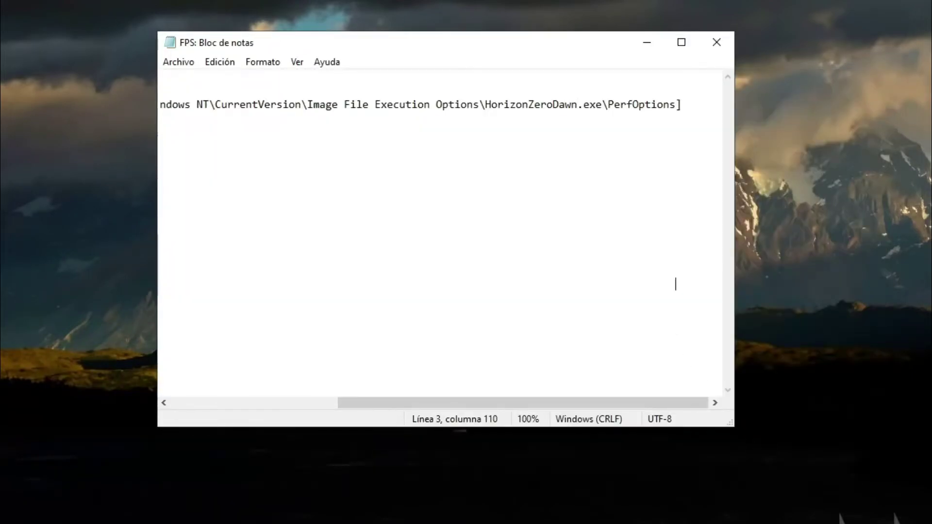
click(713, 48)
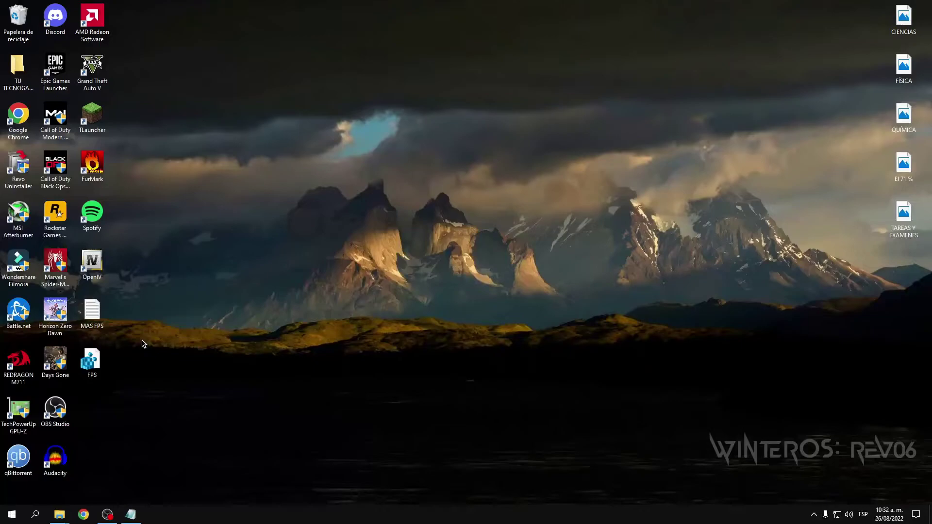
Merge the FPS registry file from the desktop into the Windows Registry
double_click(91, 360)
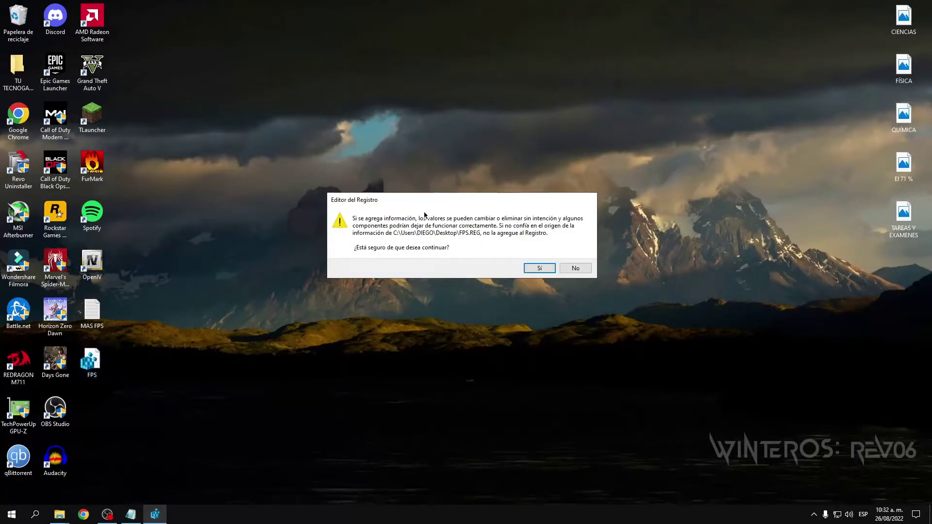
click(539, 269)
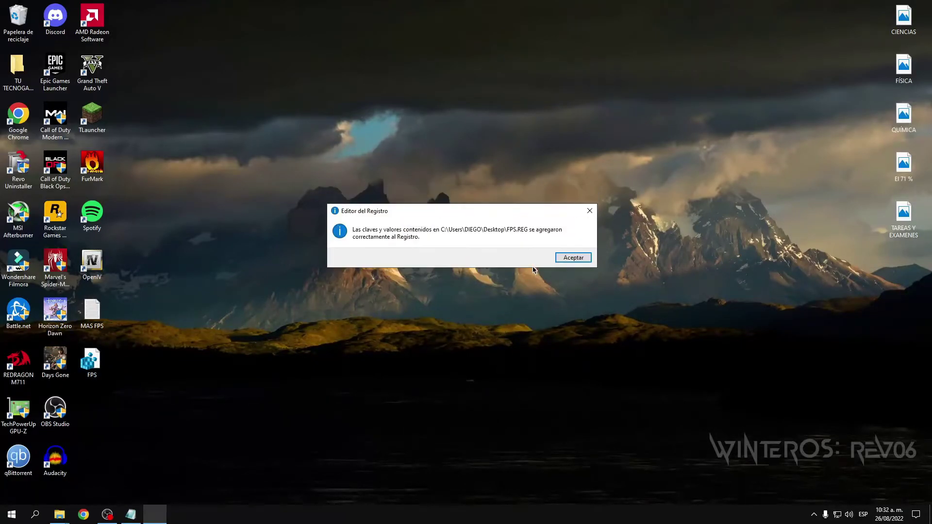
click(570, 257)
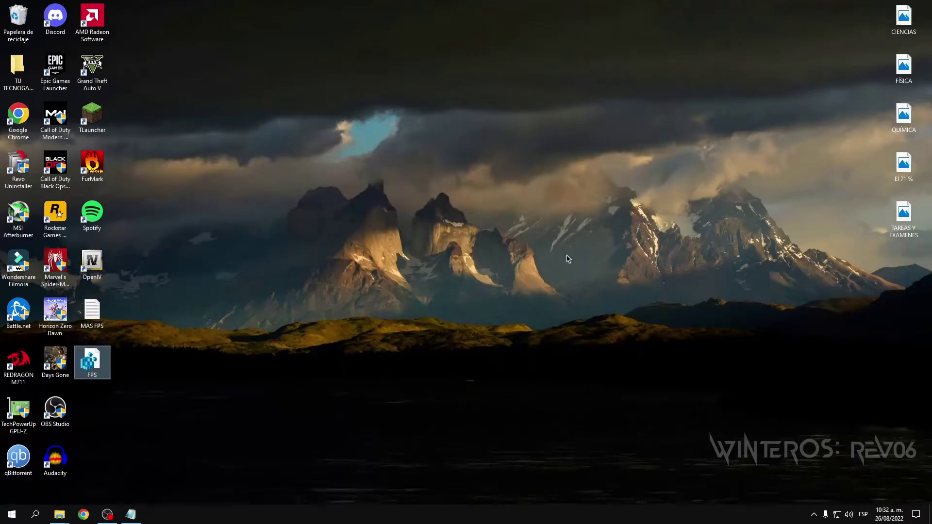